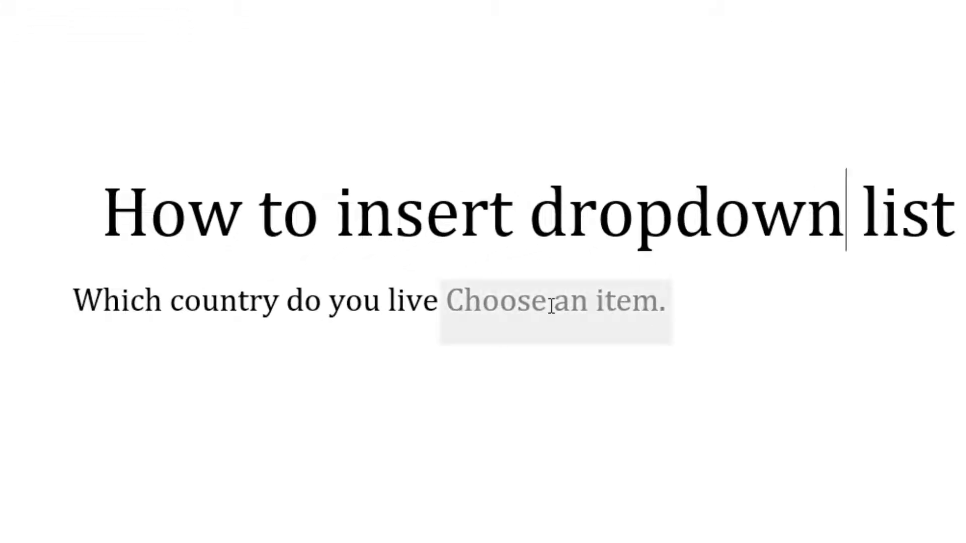
# Answer the country drop-down question with Germany
pyautogui.click(646, 304)
pyautogui.click(678, 309)
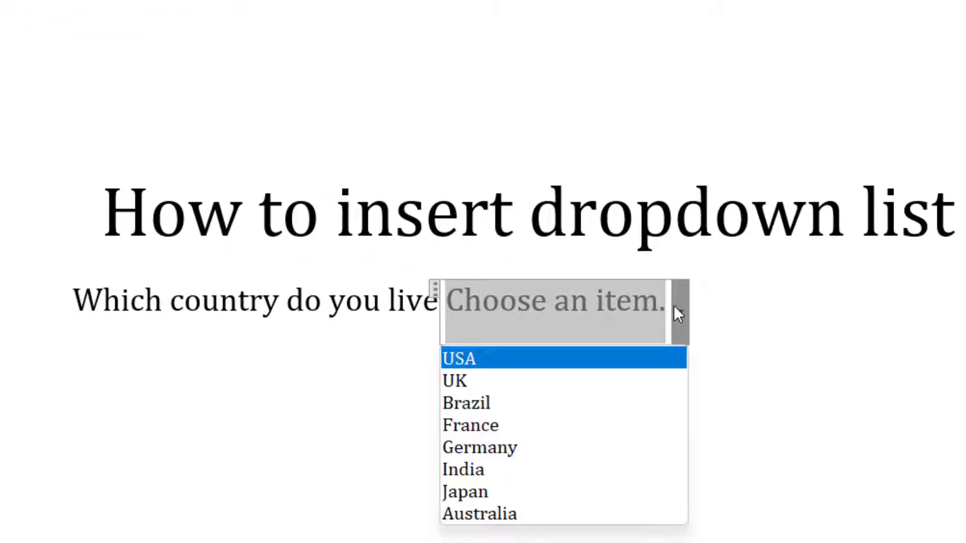
pyautogui.click(485, 446)
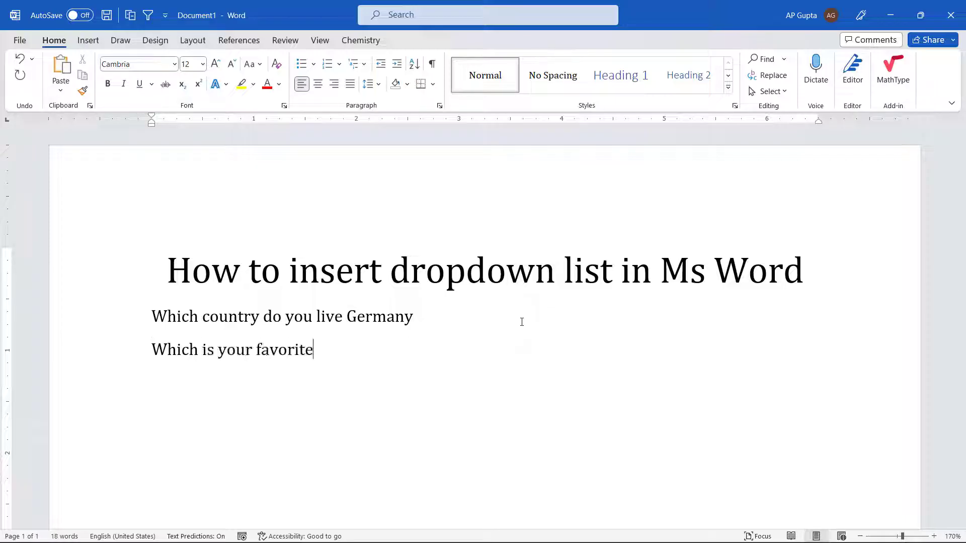
# Extend the second question to read 'Which is your favorite fruit'
pyautogui.write('fruit')
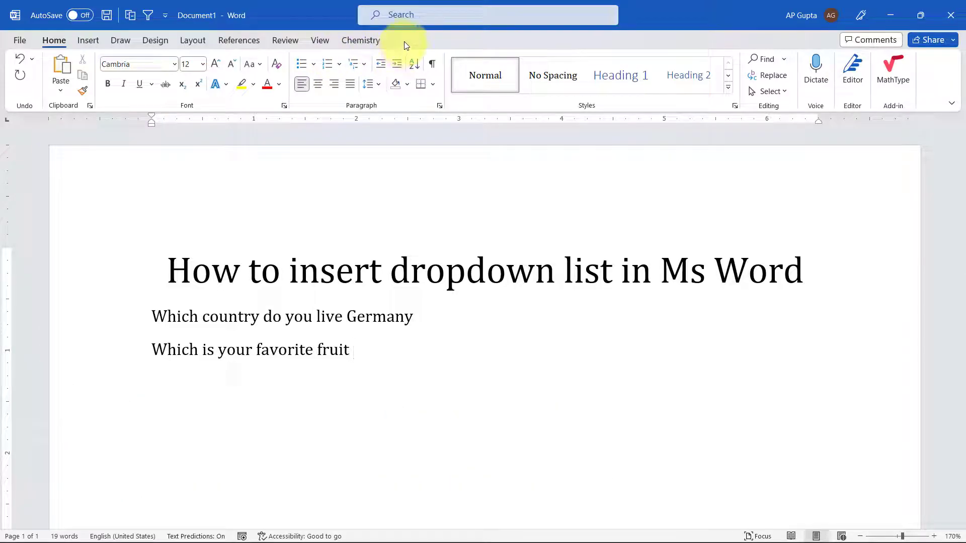
# Turn on the Developer tab through Customize the Ribbon and confirm
pyautogui.rightClick(929, 81)
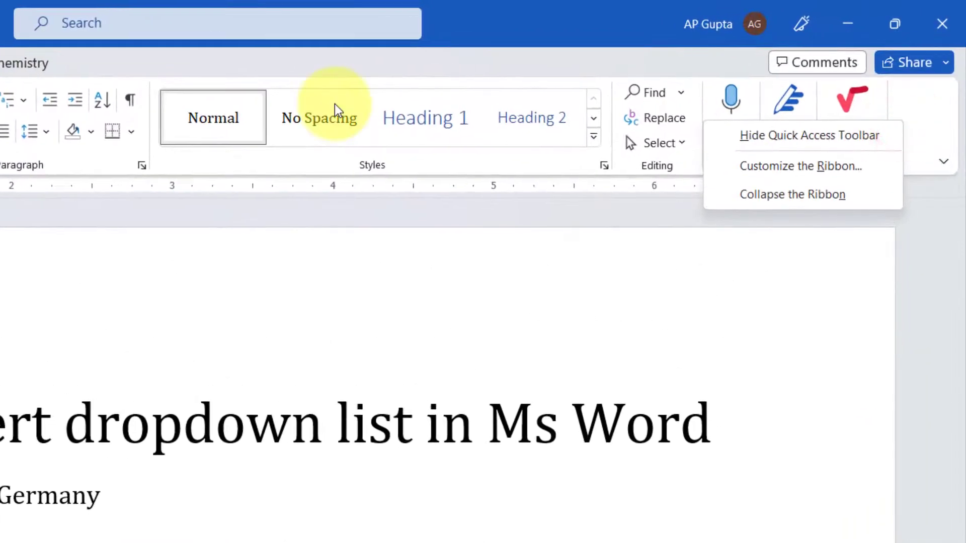
pyautogui.click(760, 171)
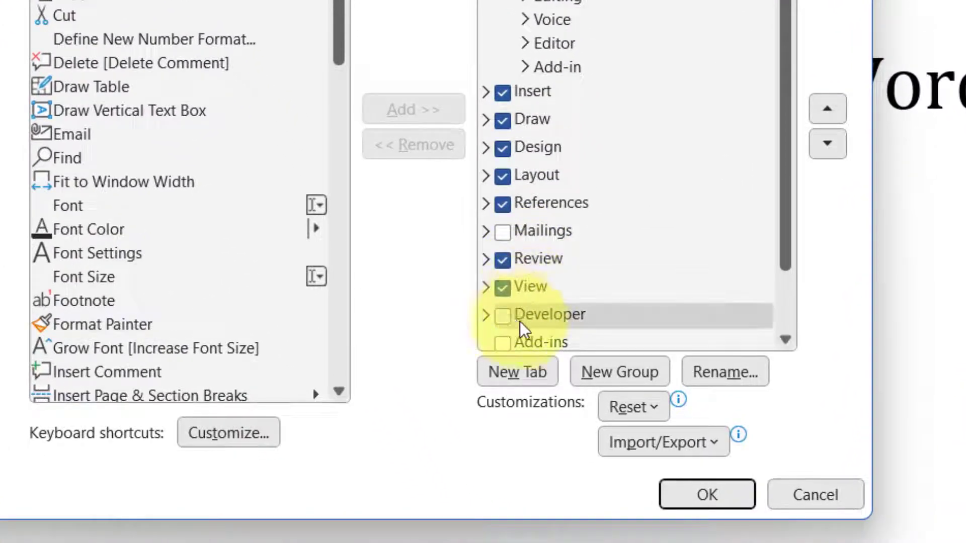
pyautogui.click(508, 317)
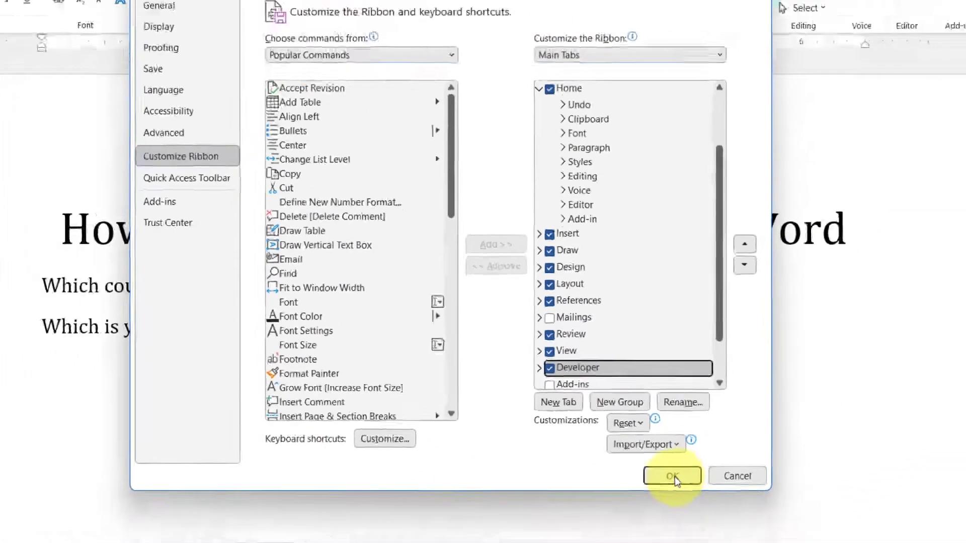
pyautogui.click(719, 498)
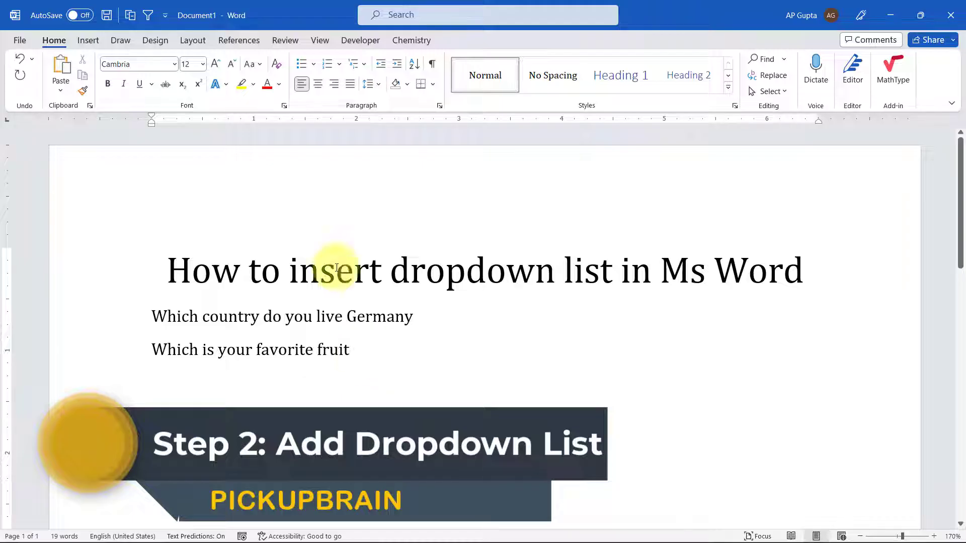
# Insert a Drop-Down List content control after 'fruit' from the Developer tab
pyautogui.click(360, 40)
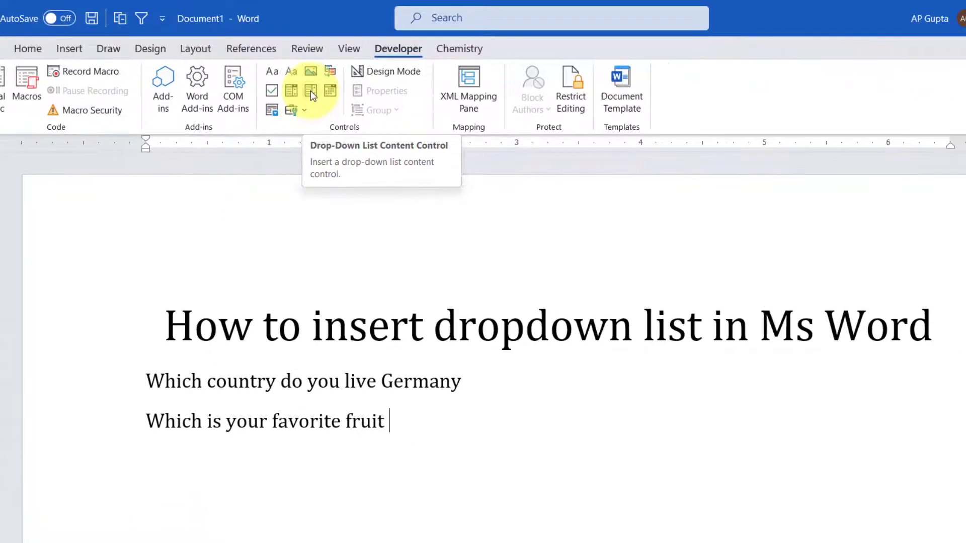
pyautogui.click(310, 91)
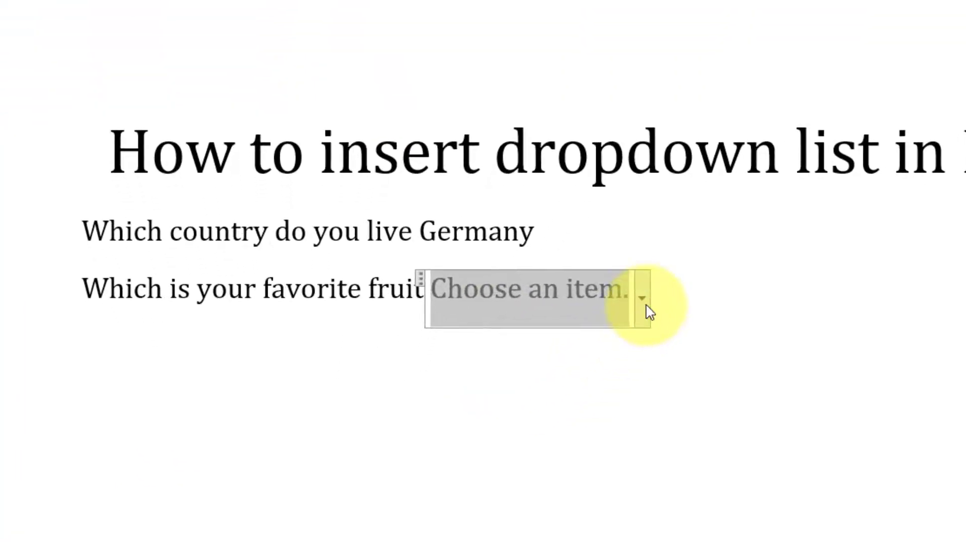
pyautogui.click(536, 427)
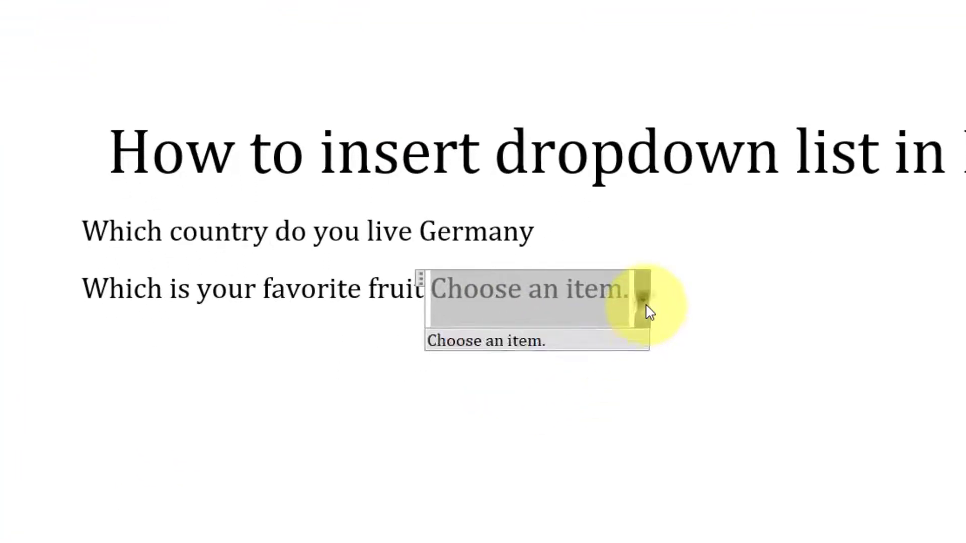
pyautogui.click(647, 308)
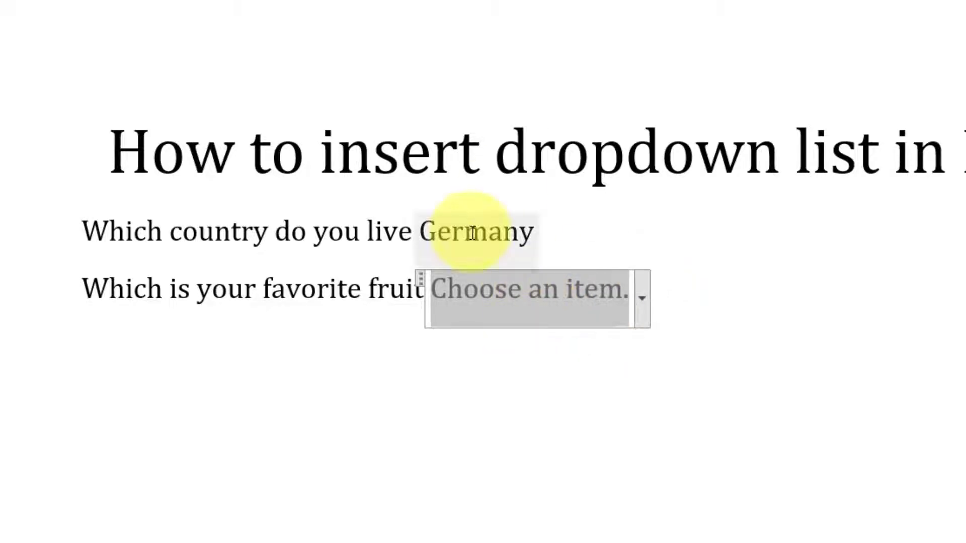
pyautogui.click(493, 321)
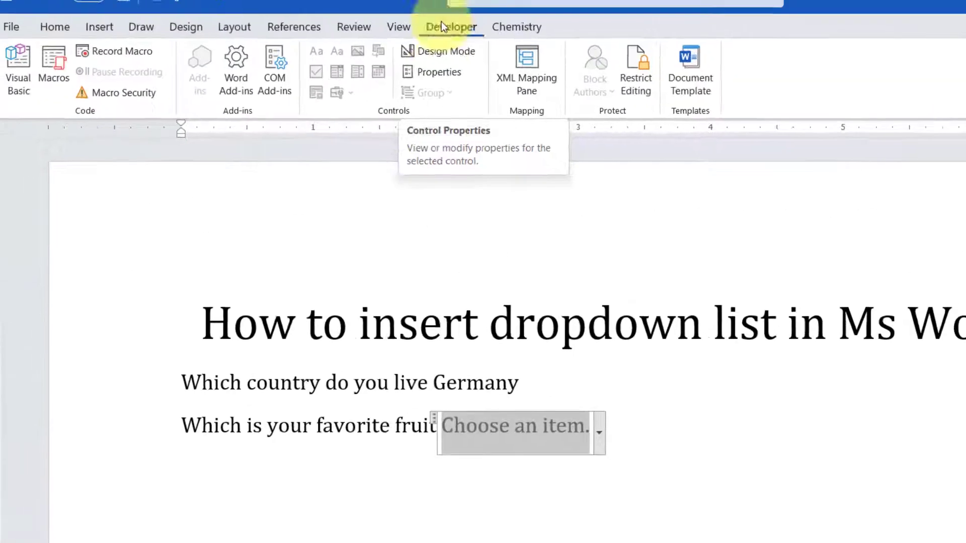
# Title the drop-down control 'fruits' and keep Bounding Box as its display style
pyautogui.click(438, 98)
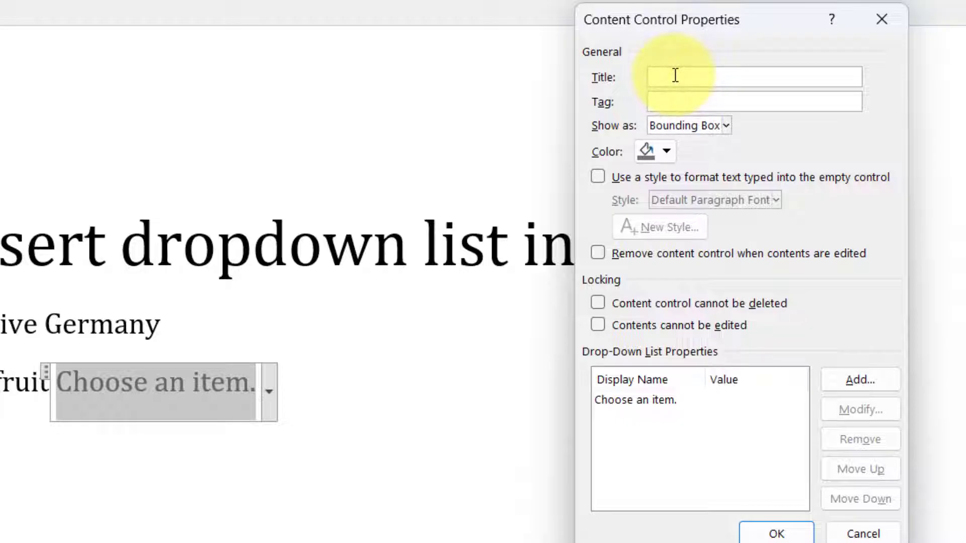
pyautogui.write('uits')
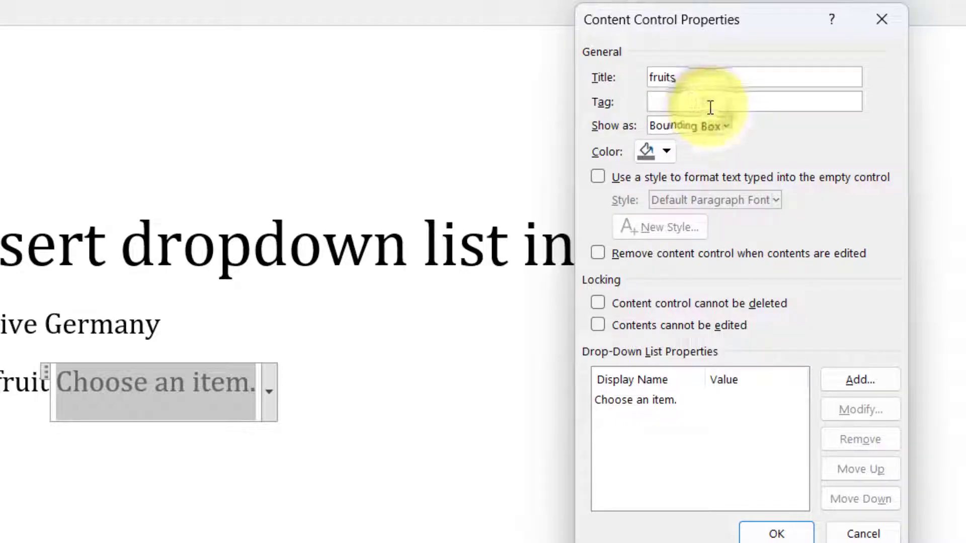
pyautogui.click(671, 127)
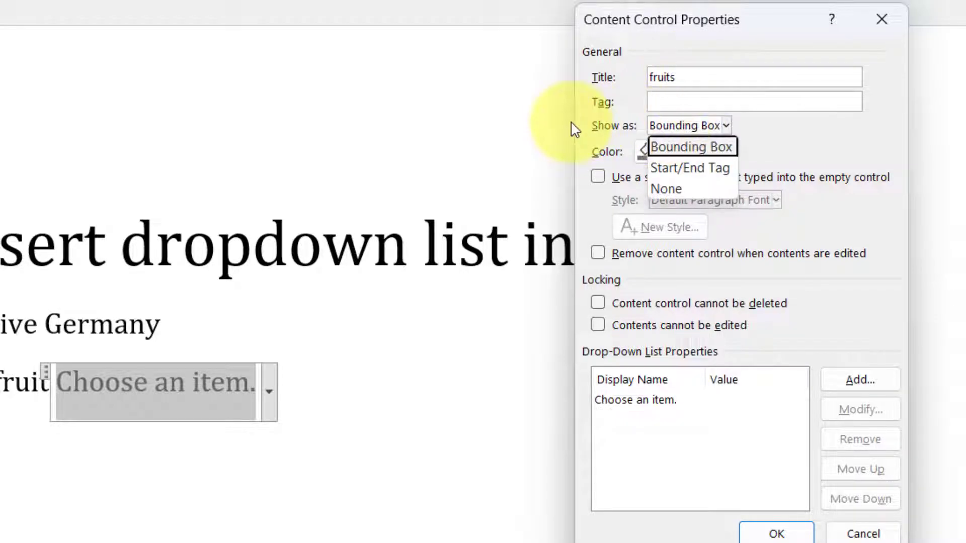
pyautogui.click(671, 151)
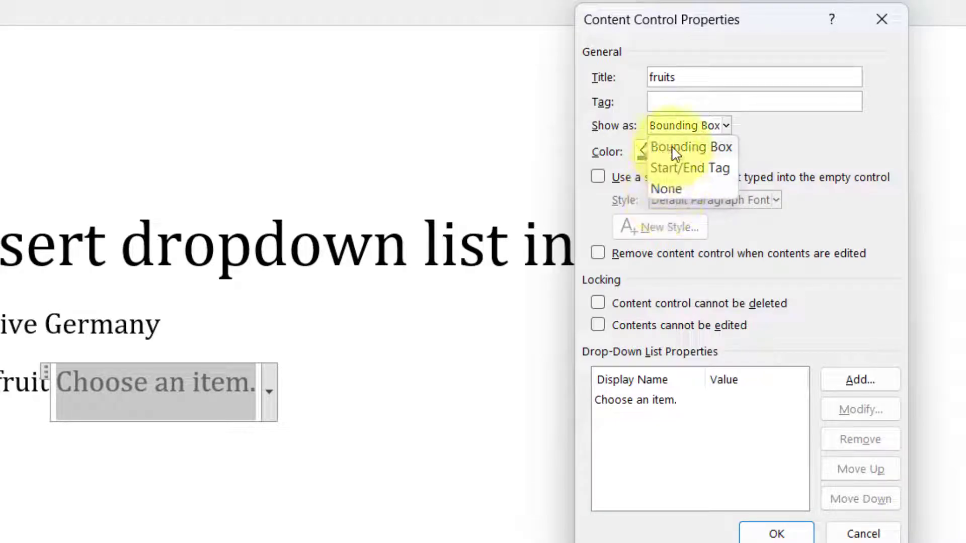
pyautogui.click(676, 148)
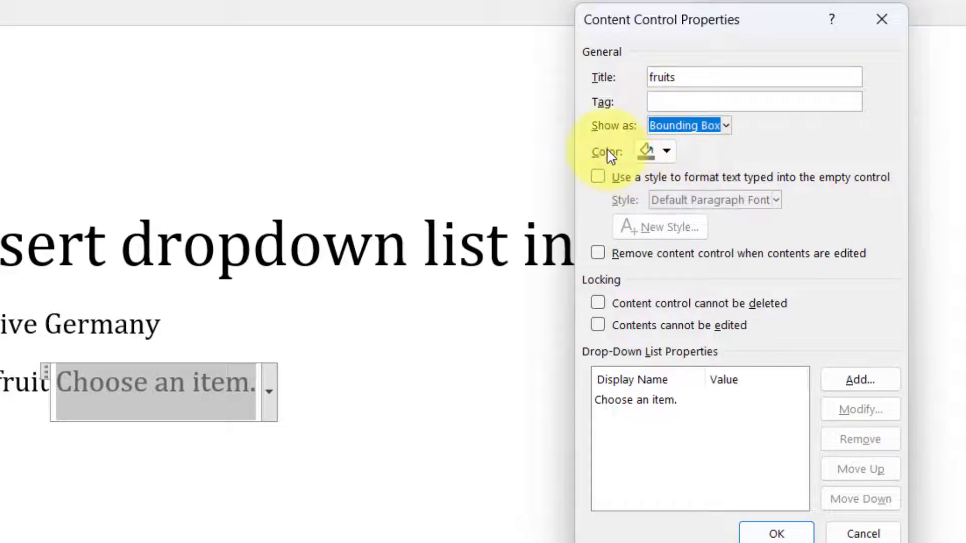
# Give the control a dark colour and remove the 'Choose an item.' placeholder entry
pyautogui.click(669, 155)
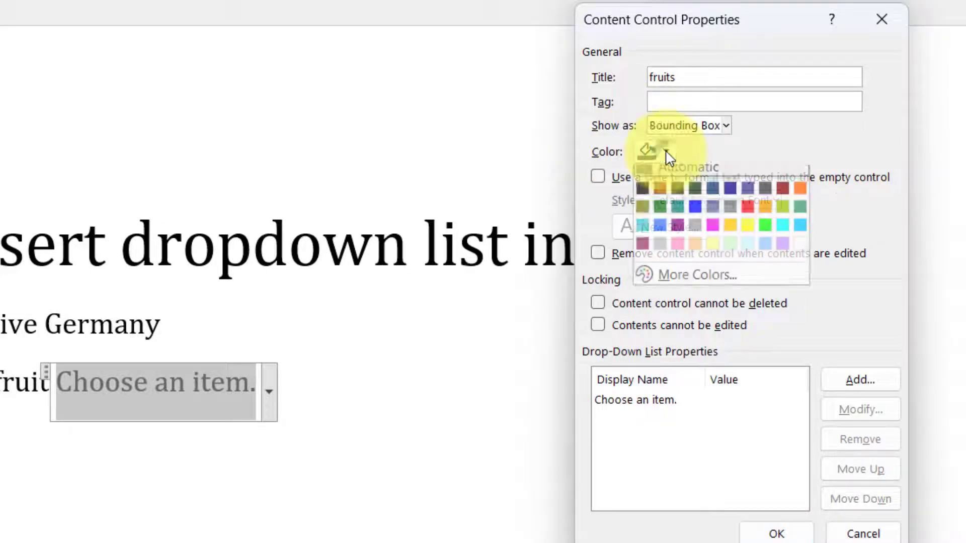
pyautogui.click(642, 198)
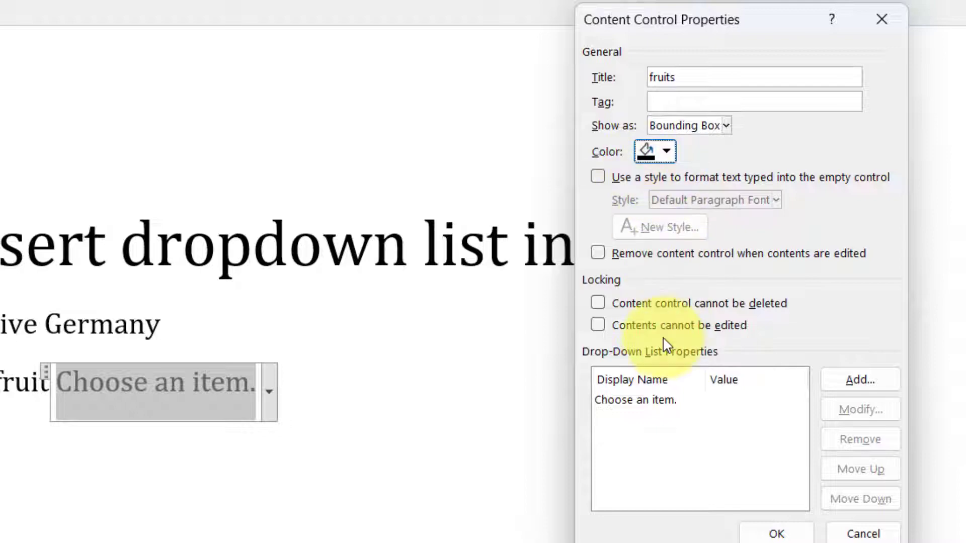
pyautogui.click(637, 405)
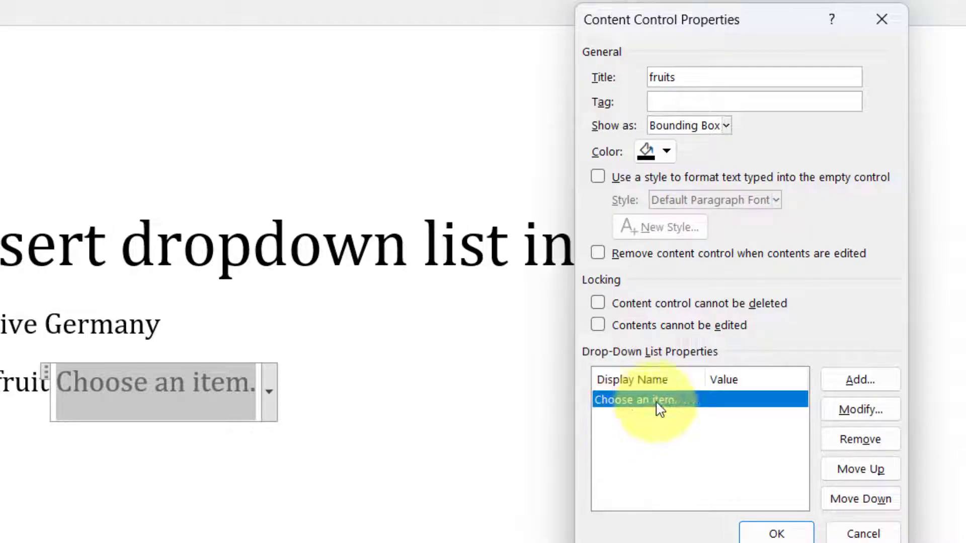
pyautogui.click(861, 440)
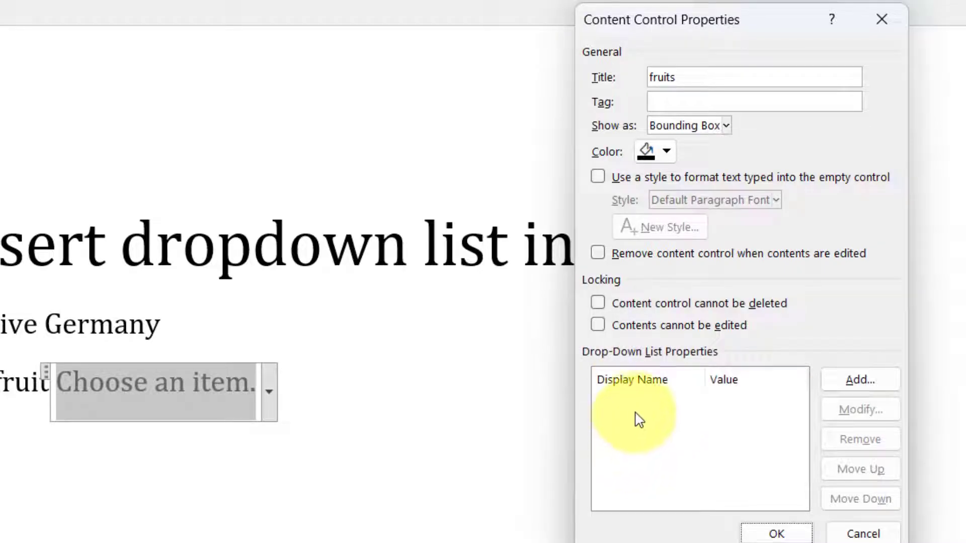
# Add Apple, Oranges, Banana and Pineapple as the drop-down's choices
pyautogui.click(855, 387)
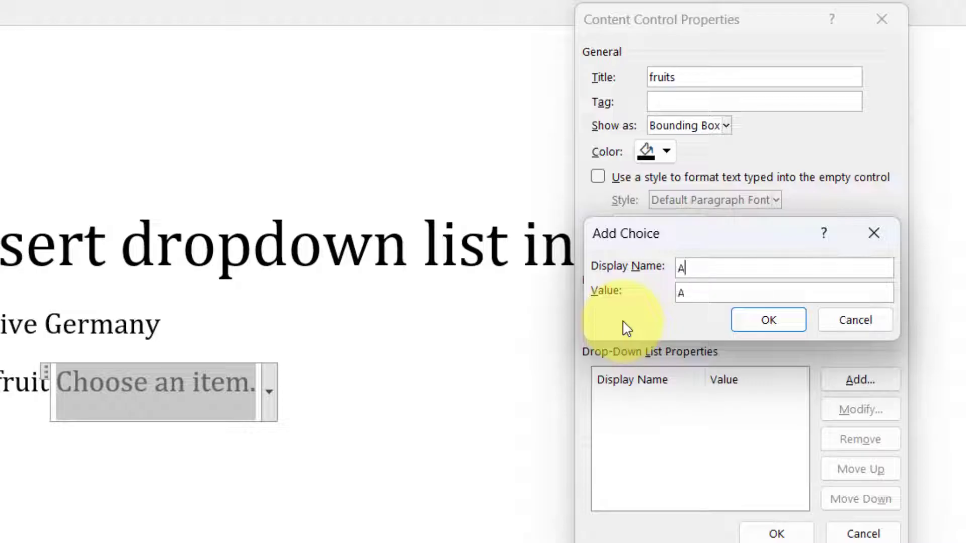
pyautogui.write('Apple')
pyautogui.click(770, 324)
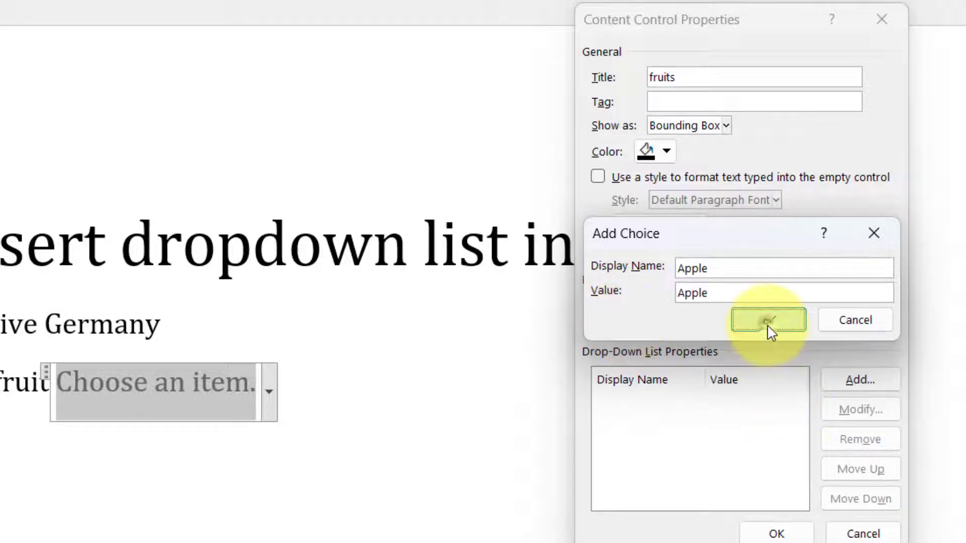
pyautogui.write('Oranges')
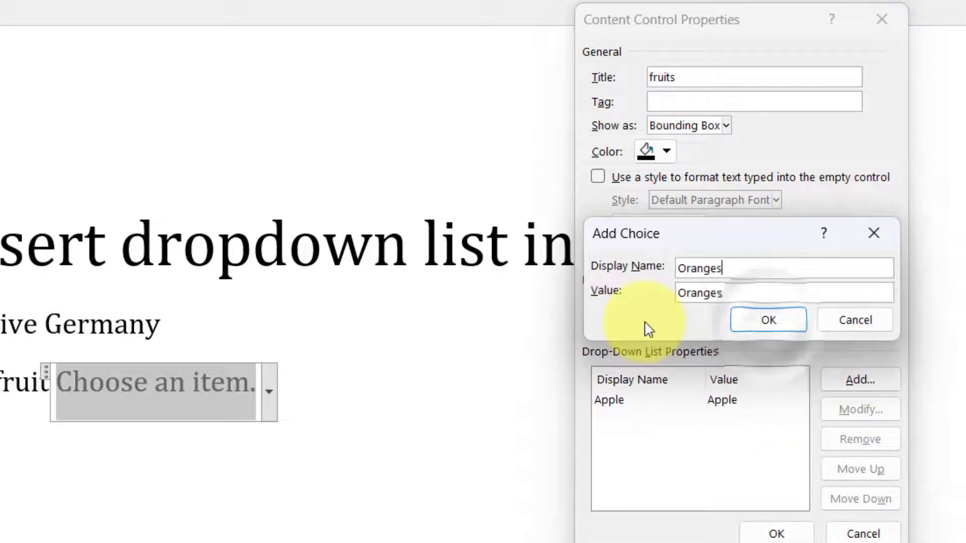
pyautogui.press('Return')
pyautogui.click(861, 380)
pyautogui.write('Banana')
pyautogui.press('Return')
pyautogui.click(860, 380)
pyautogui.write('Pineapple')
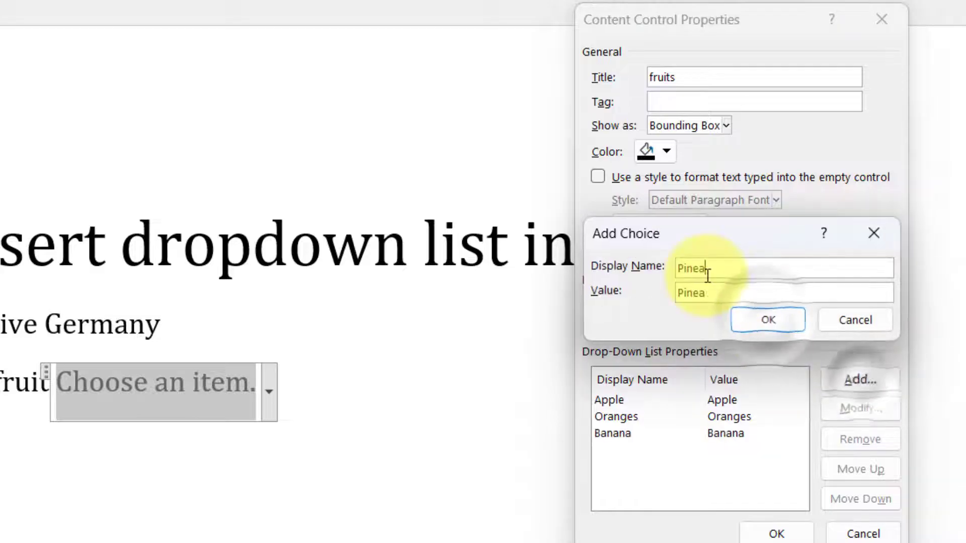
pyautogui.click(759, 320)
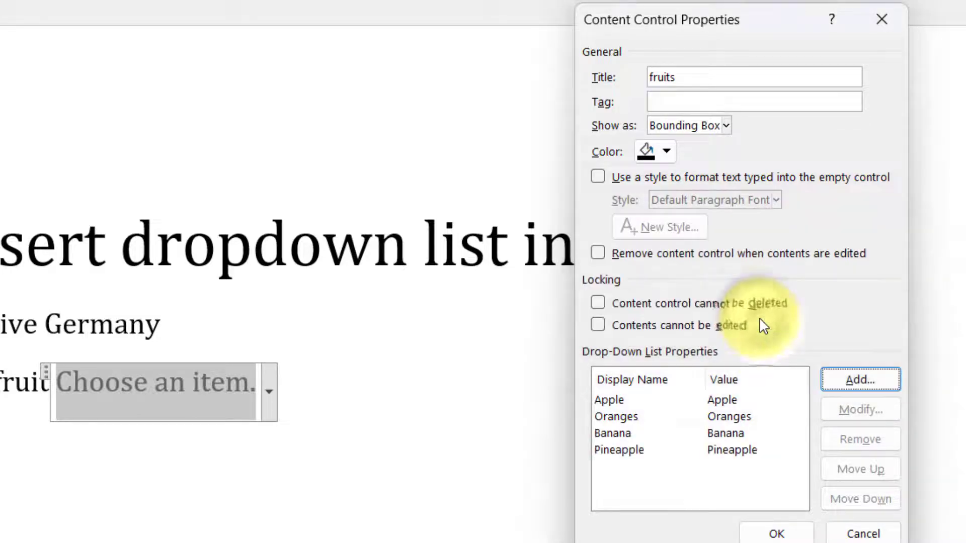
# Move Oranges to the top of the choice list and confirm the properties
pyautogui.click(707, 434)
pyautogui.click(719, 416)
pyautogui.click(721, 401)
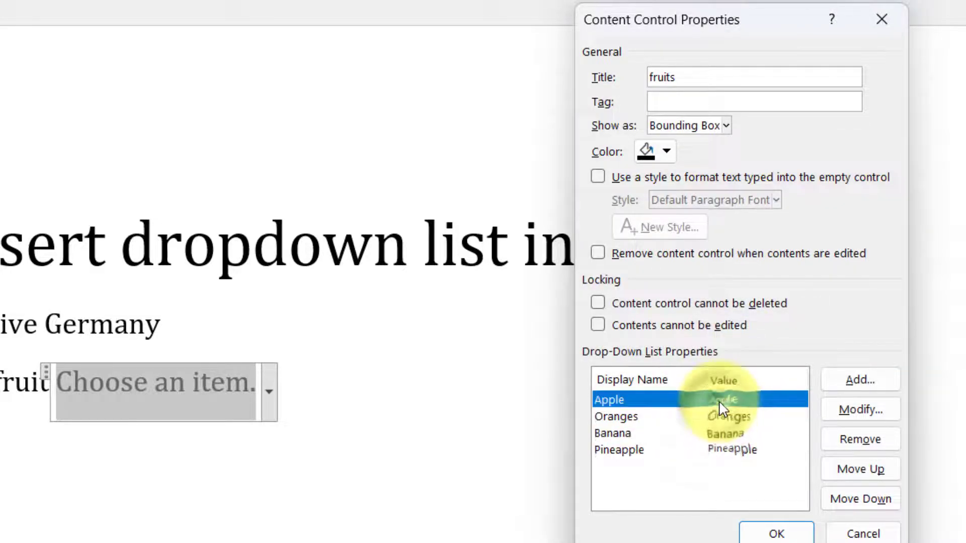
pyautogui.click(724, 416)
pyautogui.click(724, 432)
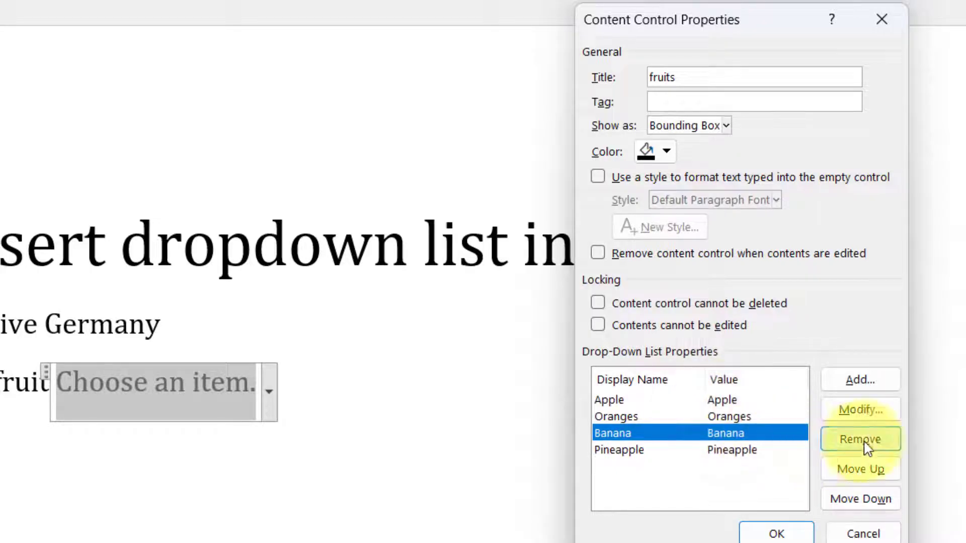
pyautogui.click(719, 418)
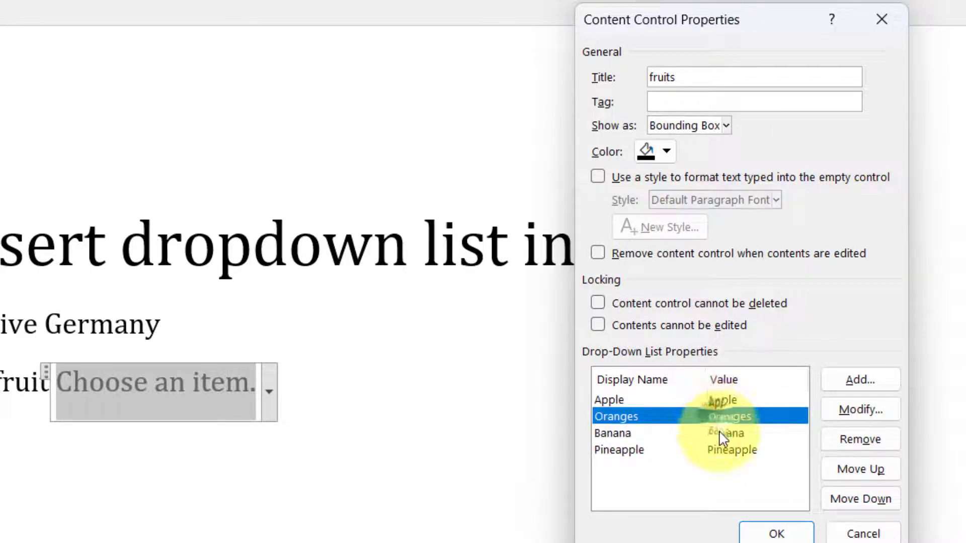
pyautogui.click(862, 498)
pyautogui.click(858, 470)
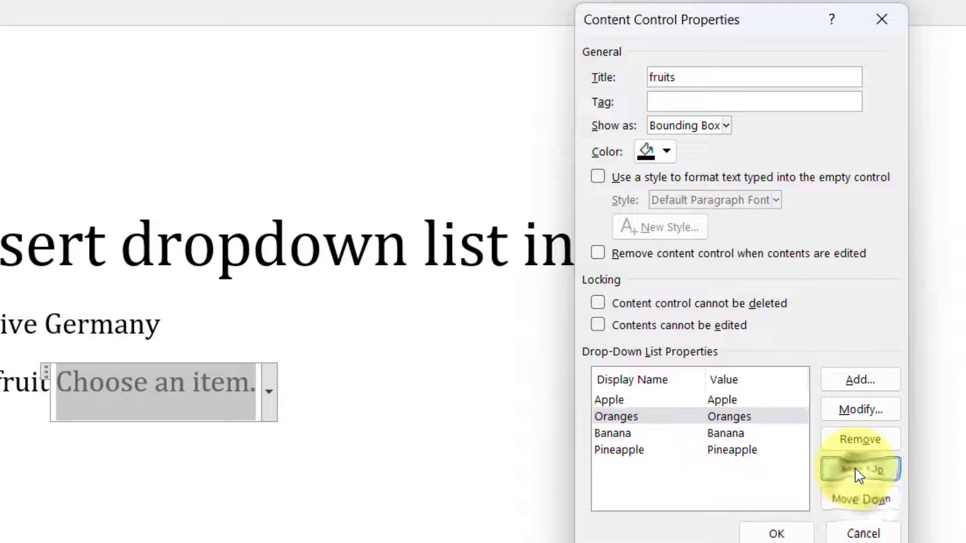
pyautogui.click(858, 470)
pyautogui.click(717, 433)
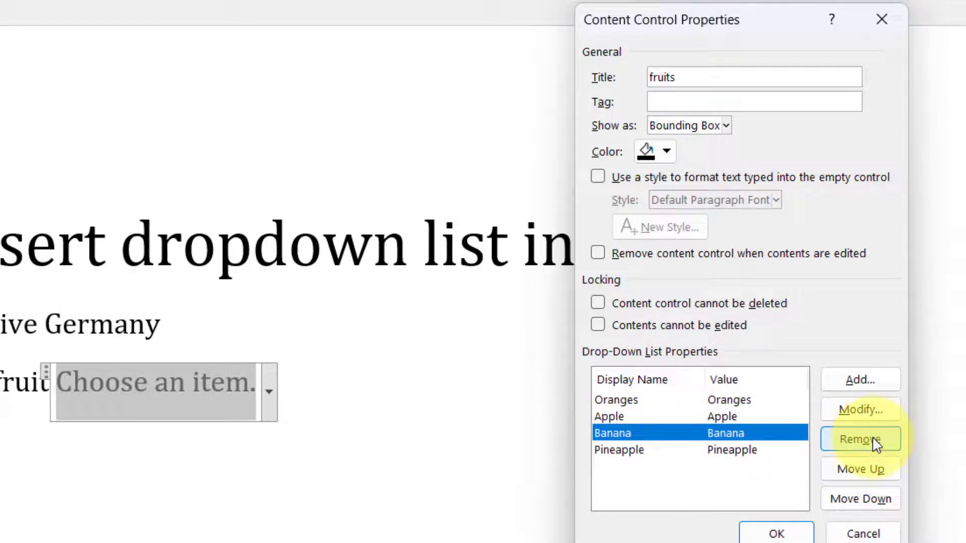
pyautogui.press('Home')
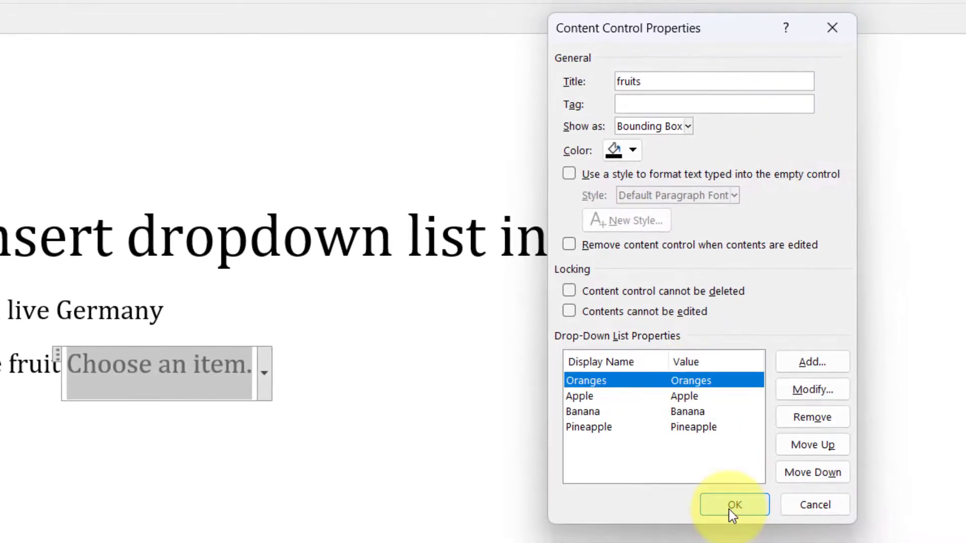
pyautogui.click(735, 505)
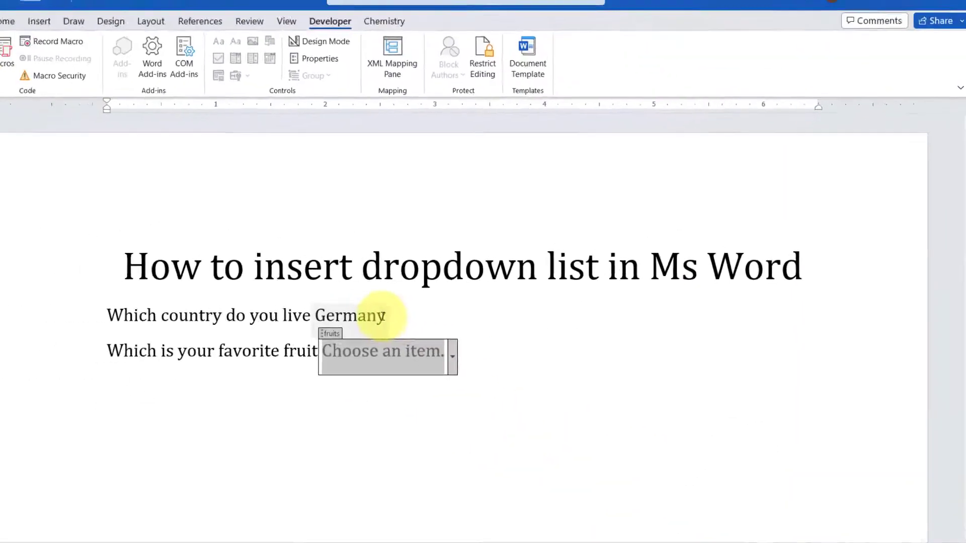
# Pick Banana from the fruits drop-down as the favourite fruit
pyautogui.click(411, 354)
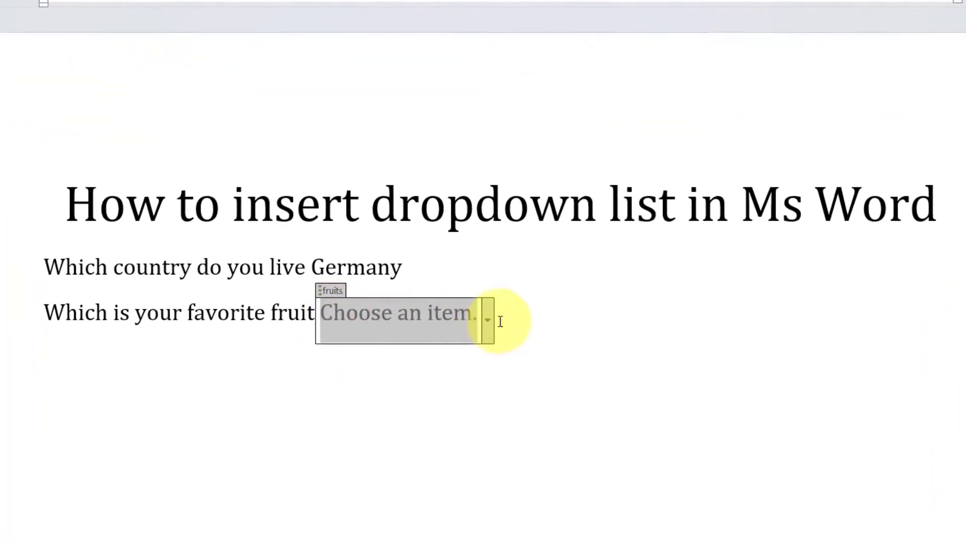
pyautogui.click(491, 335)
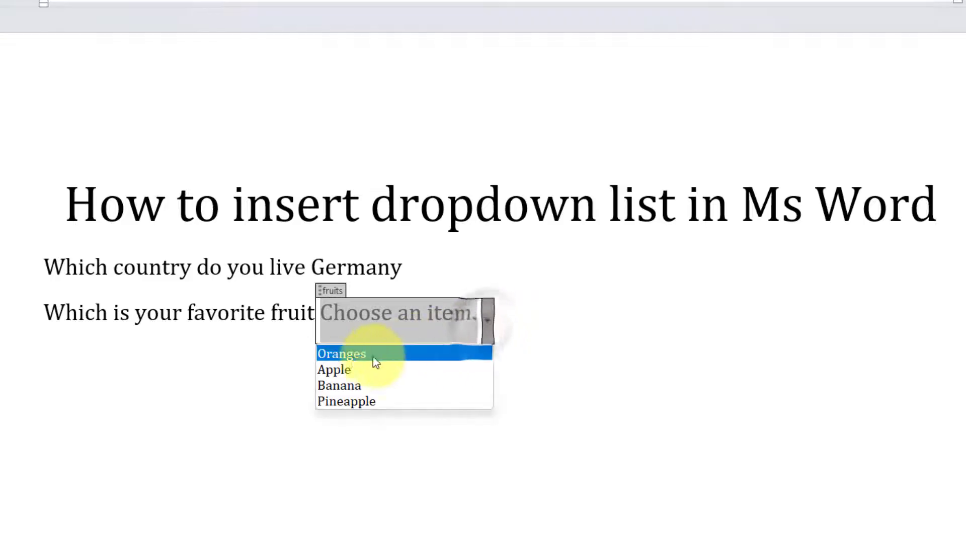
pyautogui.click(351, 384)
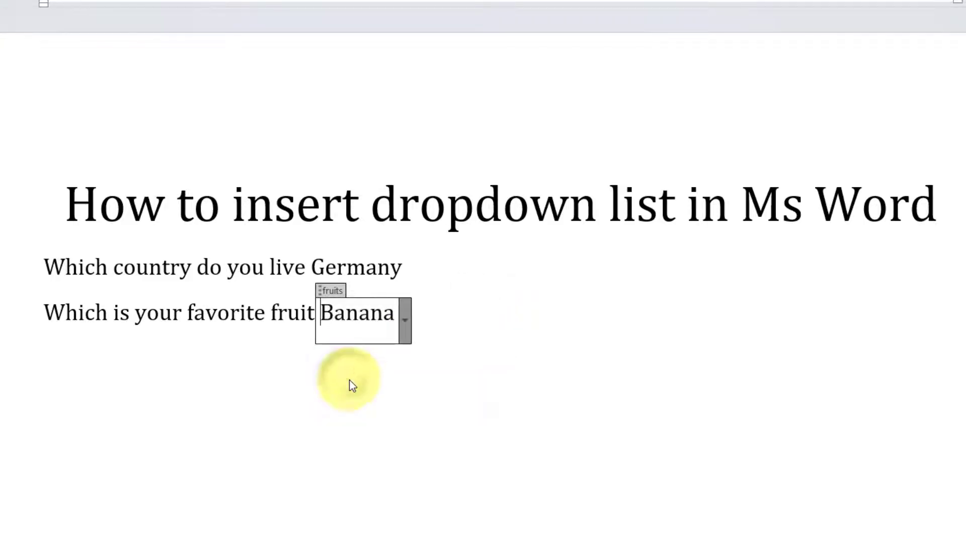
pyautogui.click(209, 293)
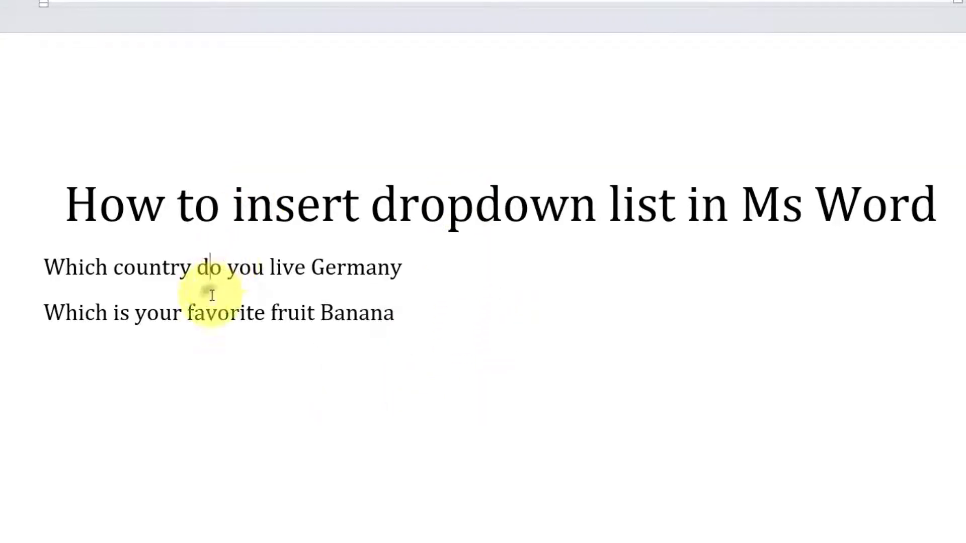
pyautogui.click(442, 330)
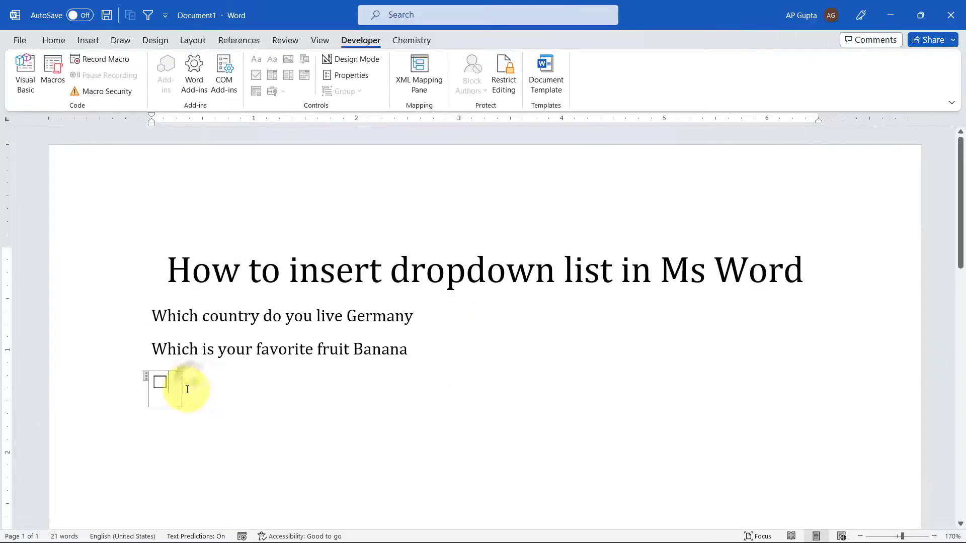
pyautogui.click(305, 410)
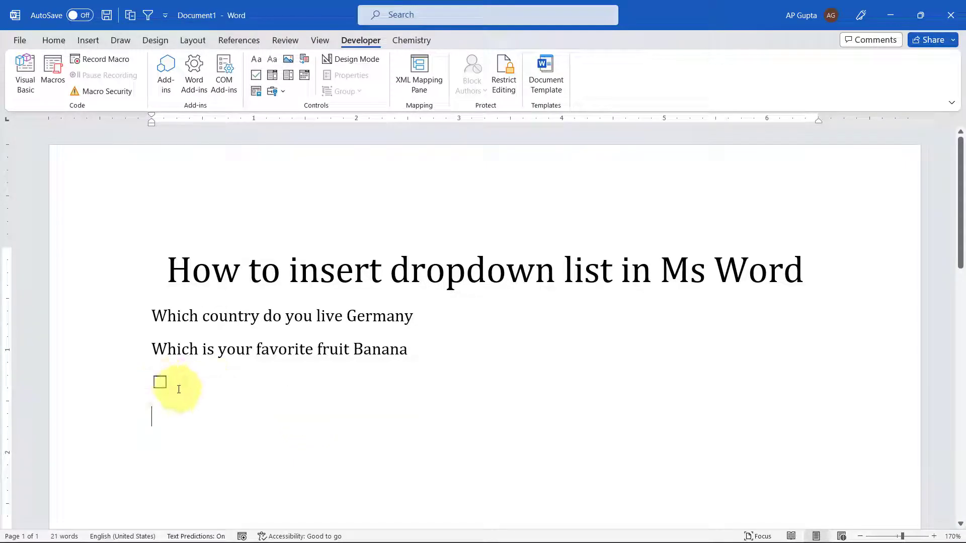
pyautogui.click(162, 382)
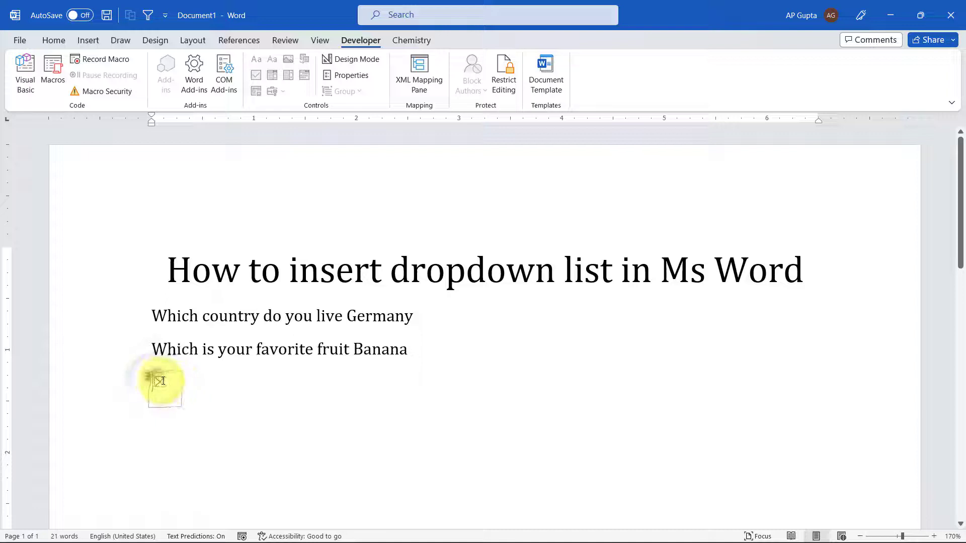